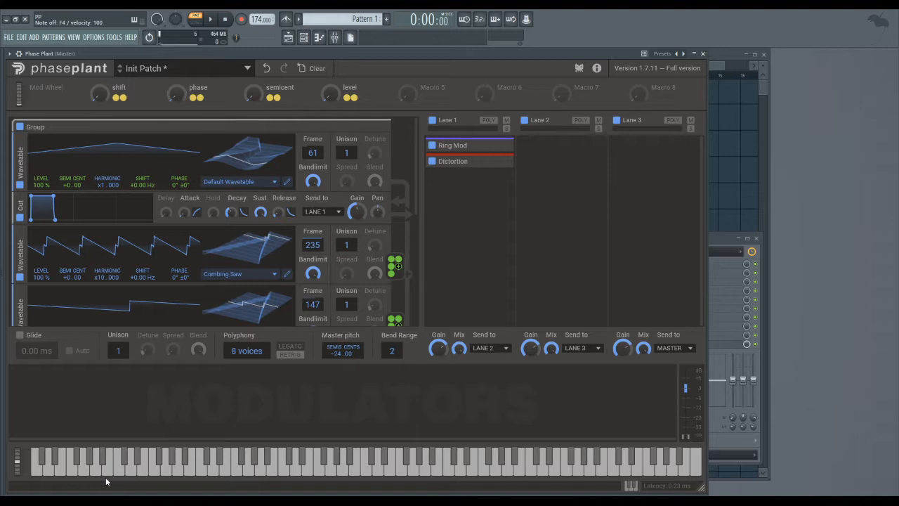
Save the current work and expand the Ring Mod effect in Lane 1 to show its controls.
key("ctrl+s")
scroll(417, 155, "down", 1)
scroll(416, 157, "up", 1)
left_click_drag(415, 136, 422, 153)
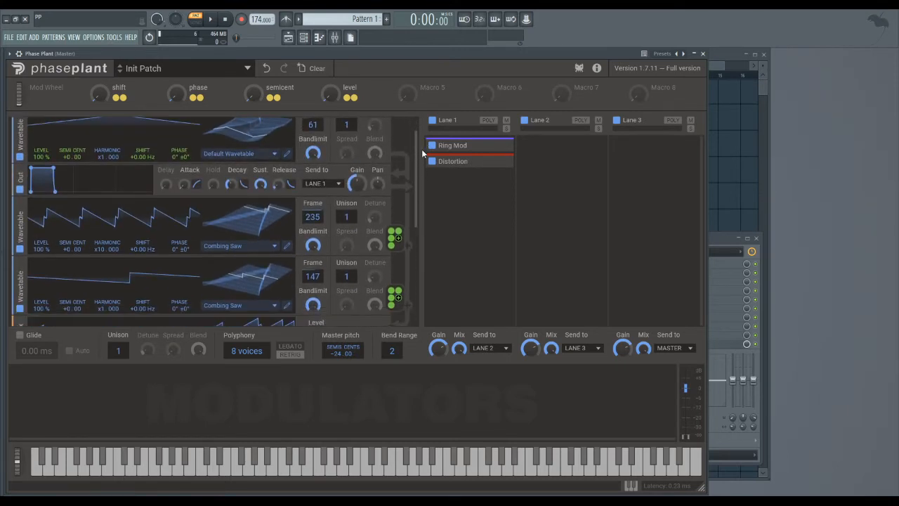
left_click(496, 146)
Examine the Mix module's modulation targets and the second group's Aux, Filter and Output chain.
scroll(413, 172, "down", 2)
scroll(413, 176, "down", 1)
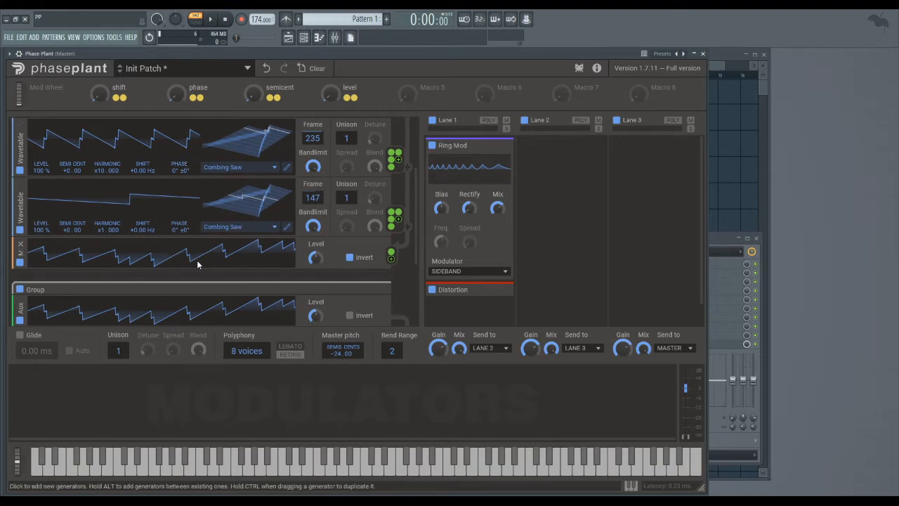
scroll(416, 220, "down", 2)
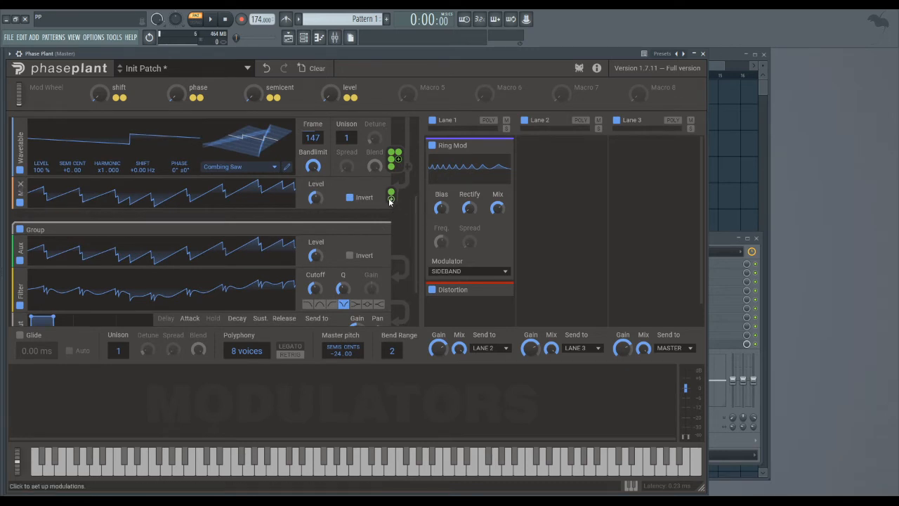
left_click(391, 200)
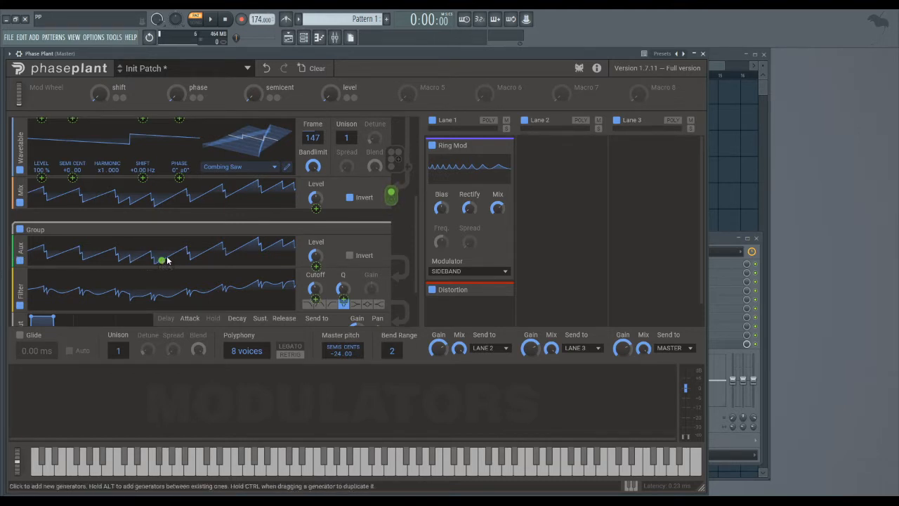
left_click(205, 217)
scroll(413, 250, "down", 3)
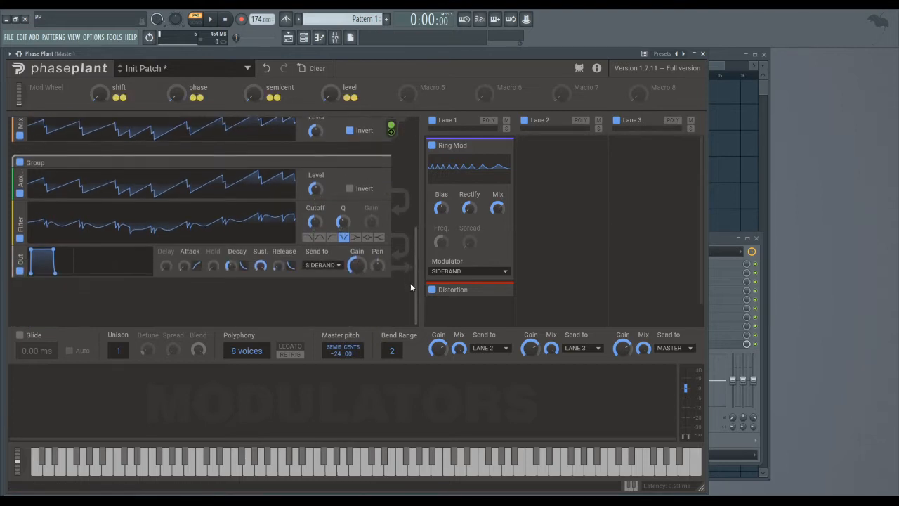
scroll(420, 252, "up", 6)
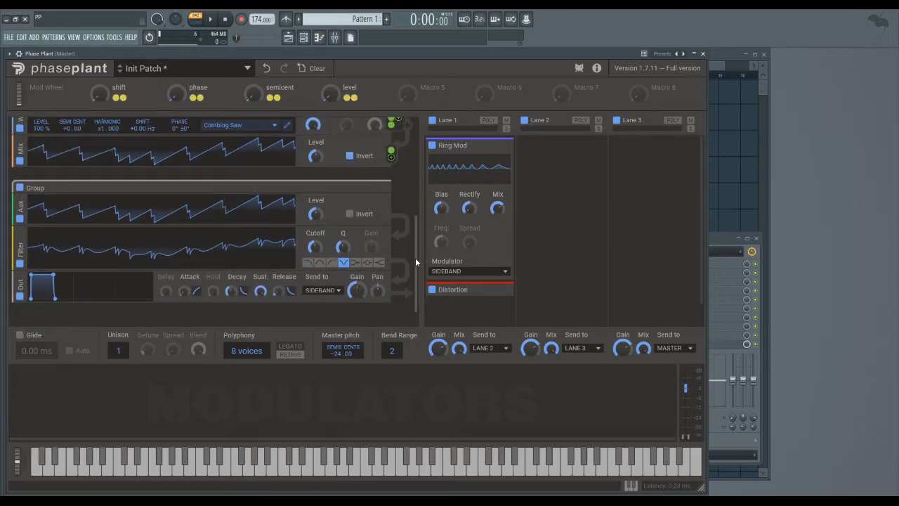
scroll(417, 174, "down", 5)
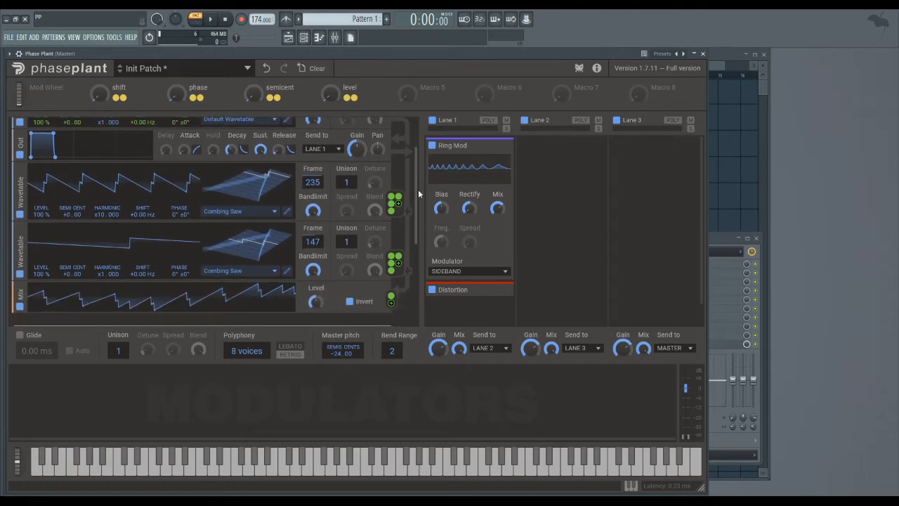
Insert an Overdrive distortion between the second group's Filter and Output, and route it to modulate the Filter's Cutoff and Q.
left_click(337, 291)
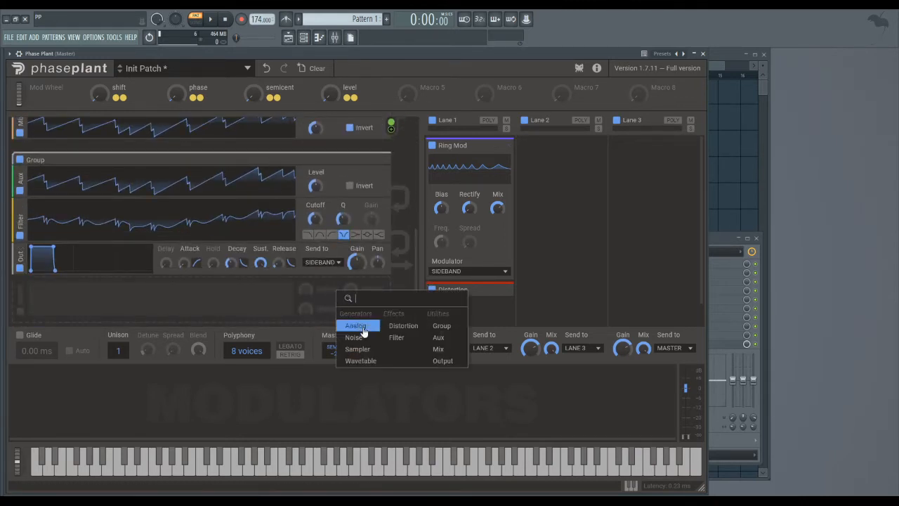
left_click(398, 337)
left_click_drag(18, 300, 32, 261)
left_click(21, 290)
left_click(56, 303)
left_click(90, 326)
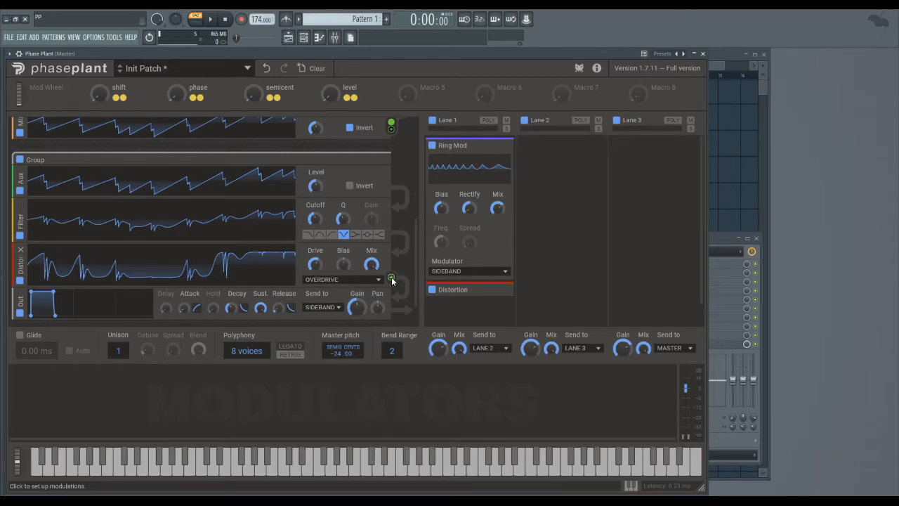
left_click_drag(391, 279, 316, 189)
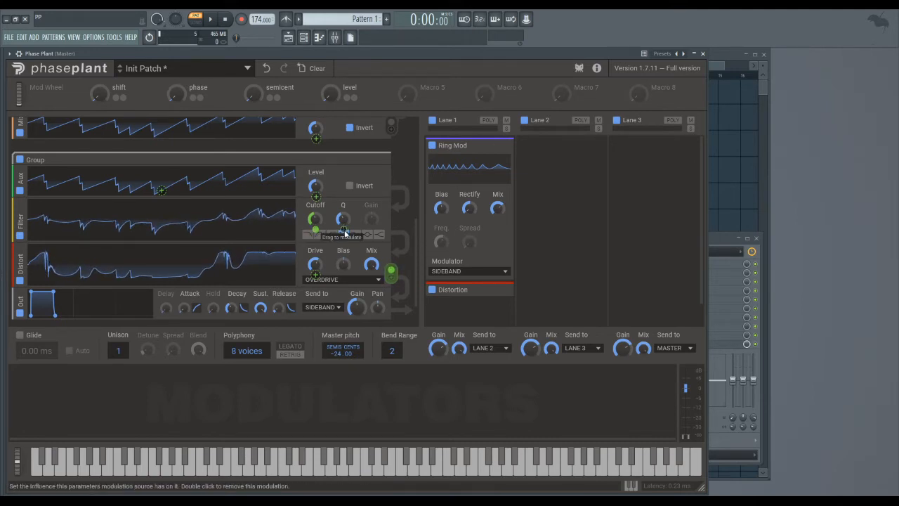
left_click_drag(345, 231, 344, 201)
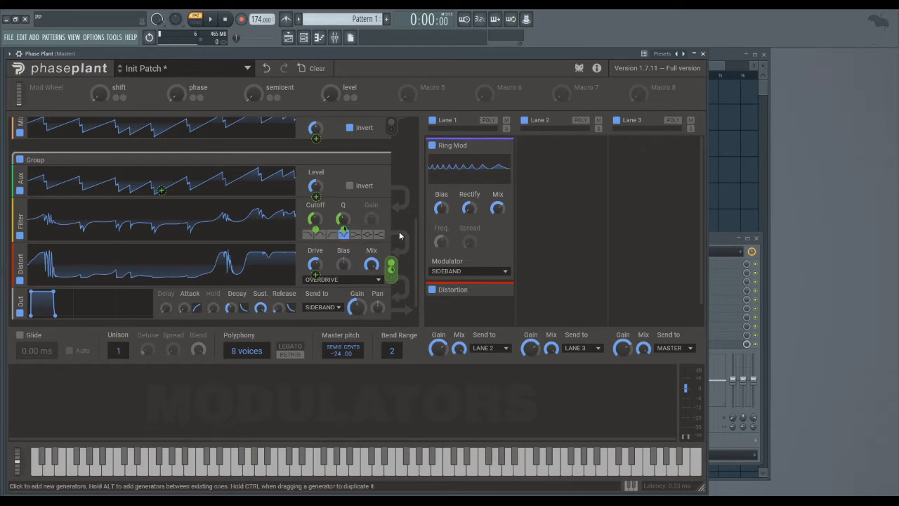
Route the first wavetable oscillator to modulate the Aux input, the Filter's Cutoff and Q, and the Distortion's Drive.
left_click_drag(414, 235, 435, 134)
left_click(393, 183)
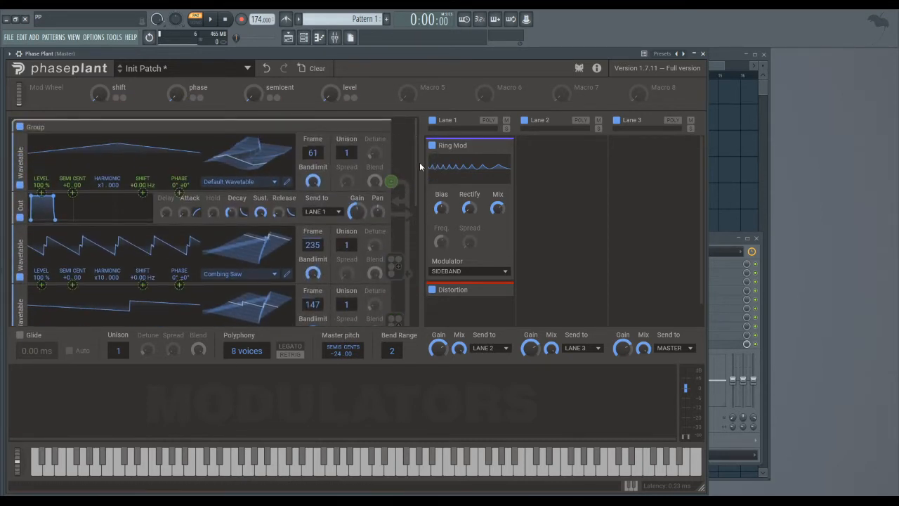
scroll(272, 191, "down", 5)
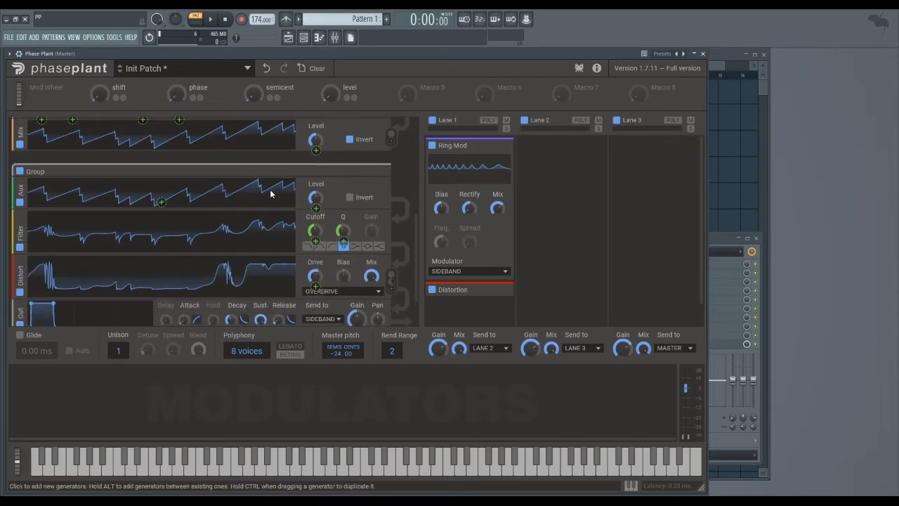
left_click(316, 241)
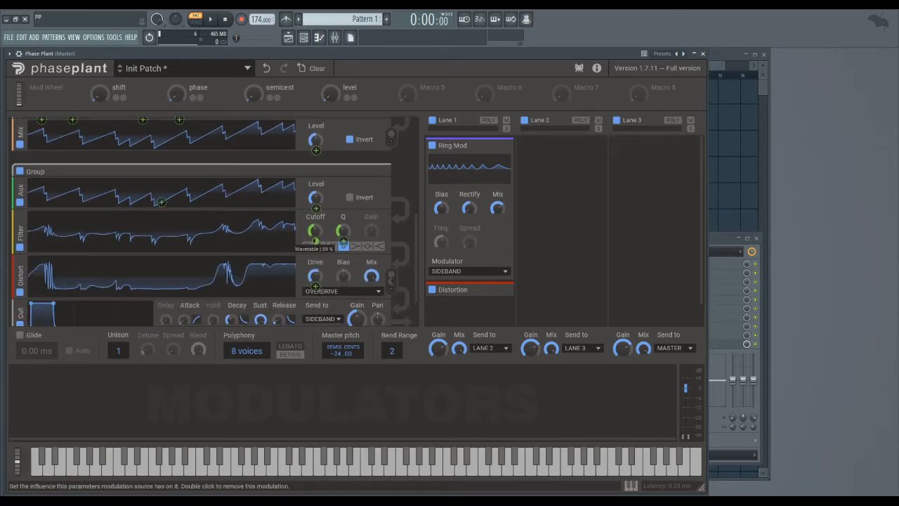
left_click(161, 203)
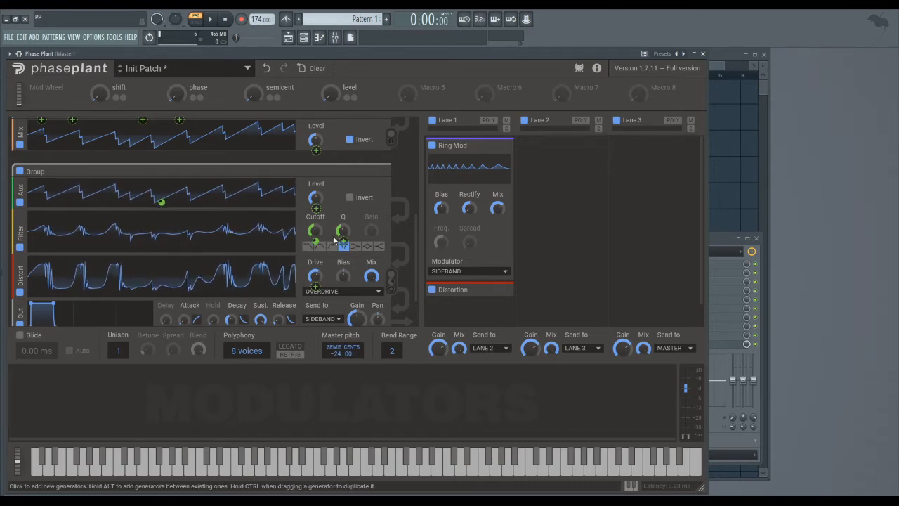
left_click(315, 287)
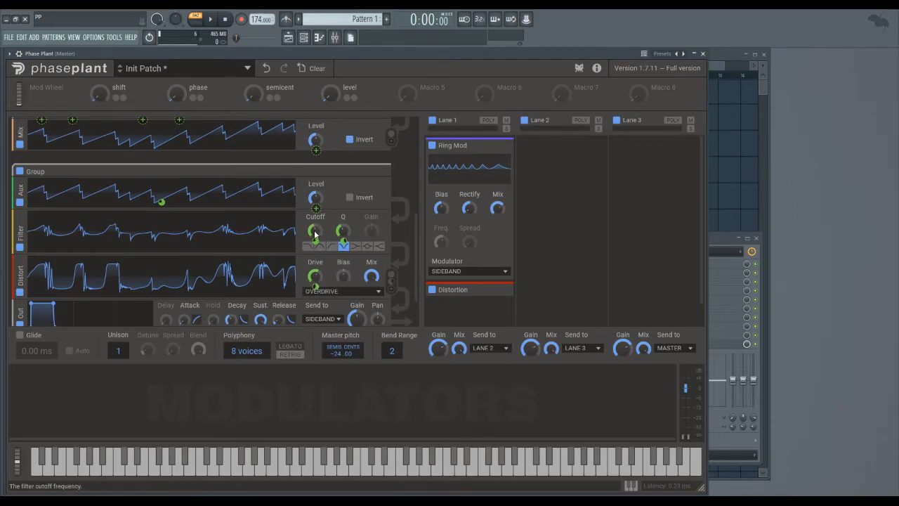
left_click(406, 248)
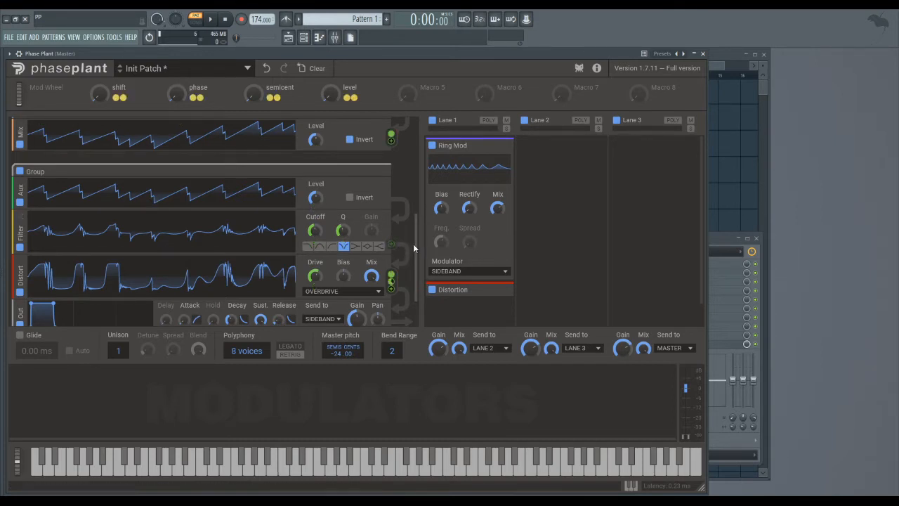
Play notes while sweeping the shift and phase macros to audition their effect on the patch.
mouse_move(416, 244)
left_mouse_down()
mouse_move(409, 265)
mouse_move(413, 143)
mouse_move(420, 259)
left_mouse_up()
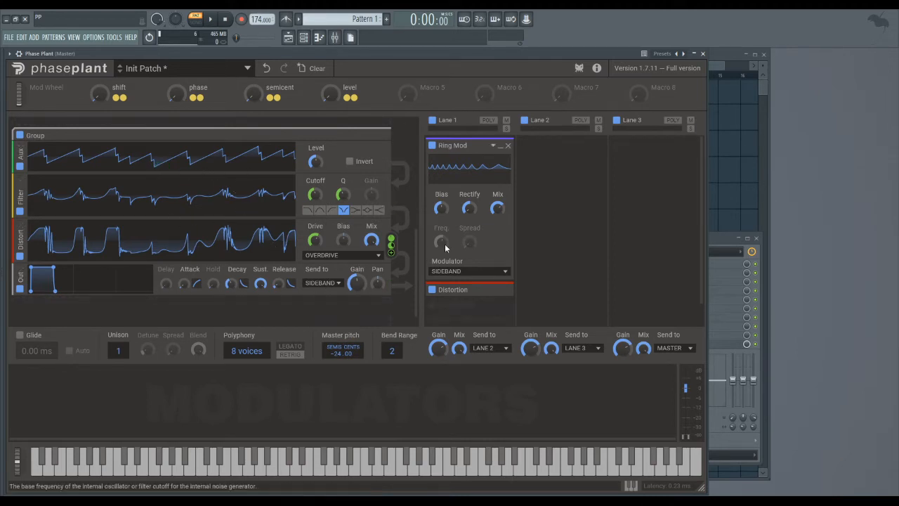
left_click_drag(416, 254, 422, 142)
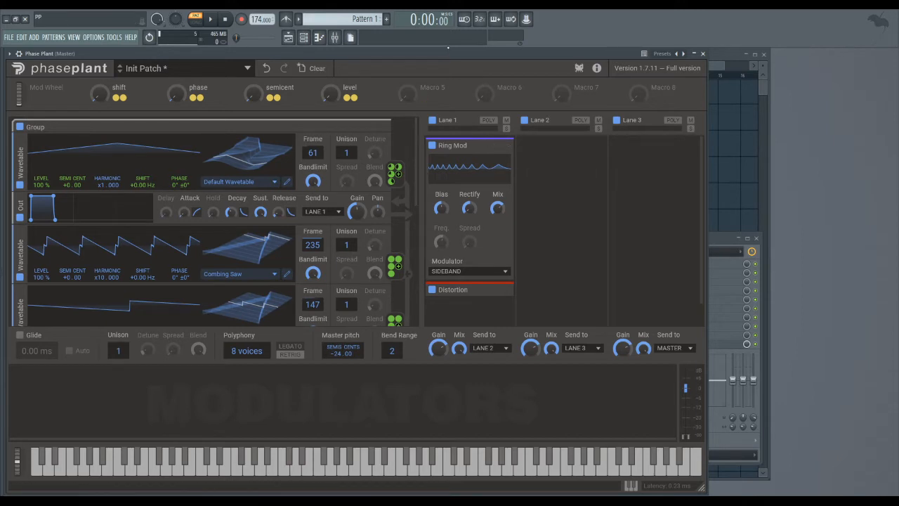
key("x")
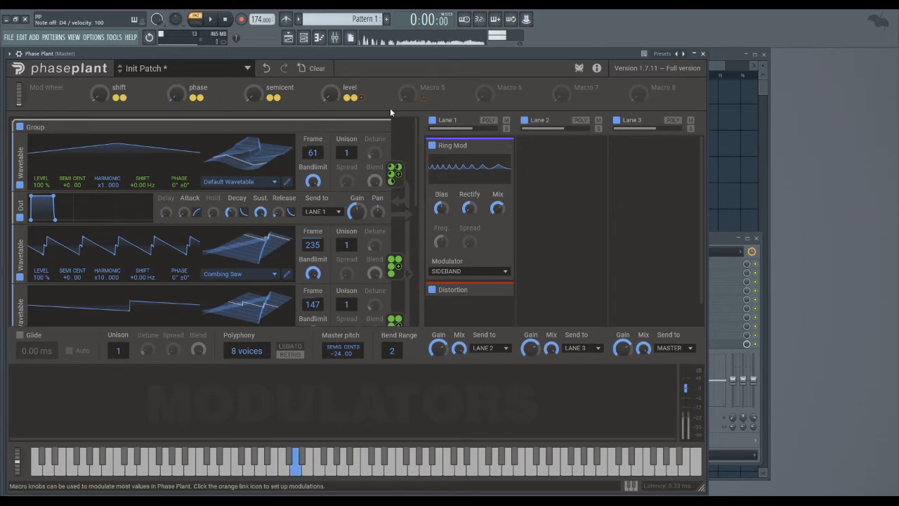
key("c")
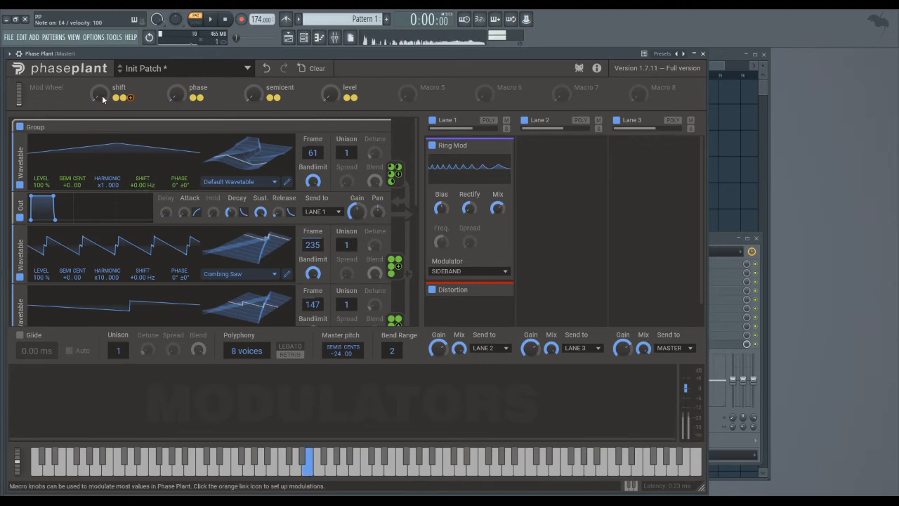
mouse_move(103, 97)
left_mouse_down()
mouse_move(102, 23)
mouse_move(103, 98)
left_mouse_up()
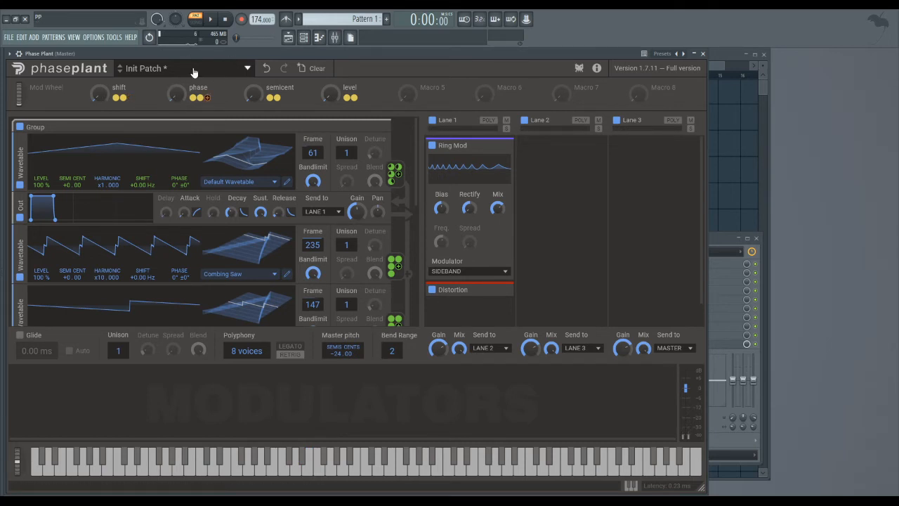
key("c")
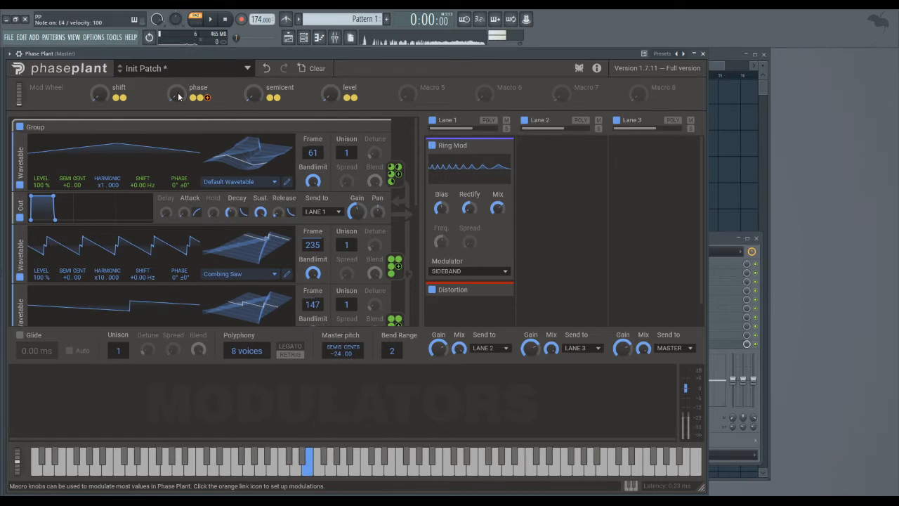
key("c")
mouse_move(179, 99)
left_mouse_down()
mouse_move(179, 42)
mouse_move(178, 98)
left_mouse_up()
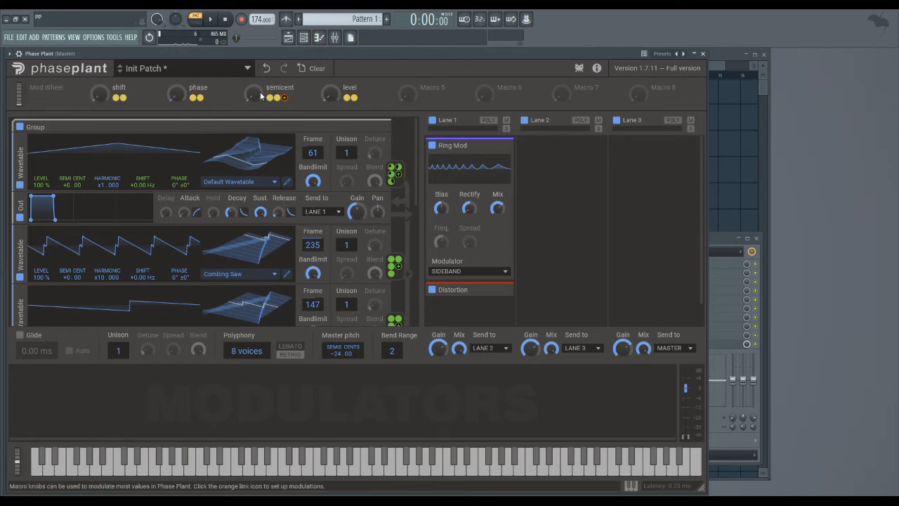
Play notes while sweeping the semicent and level macros to hear how they change the sound.
key("b")
key("b")
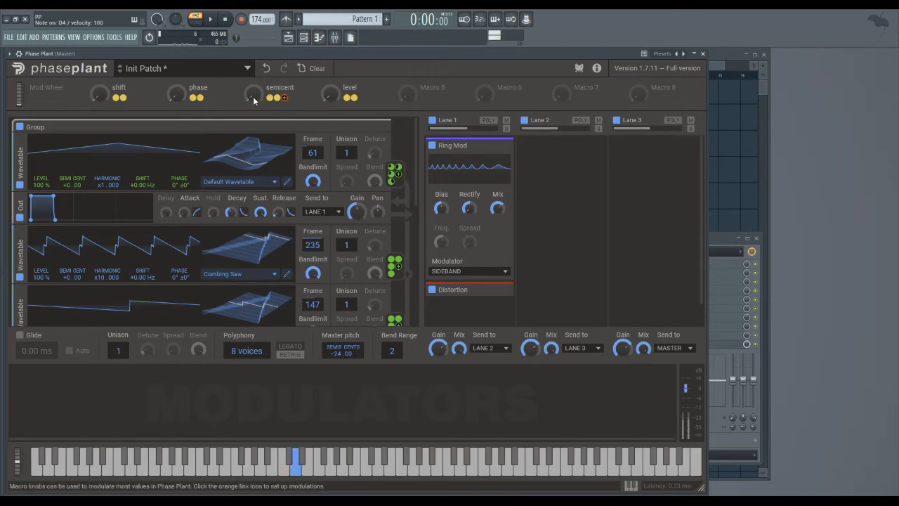
mouse_move(254, 96)
left_mouse_down()
mouse_move(254, 22)
mouse_move(253, 98)
left_mouse_up()
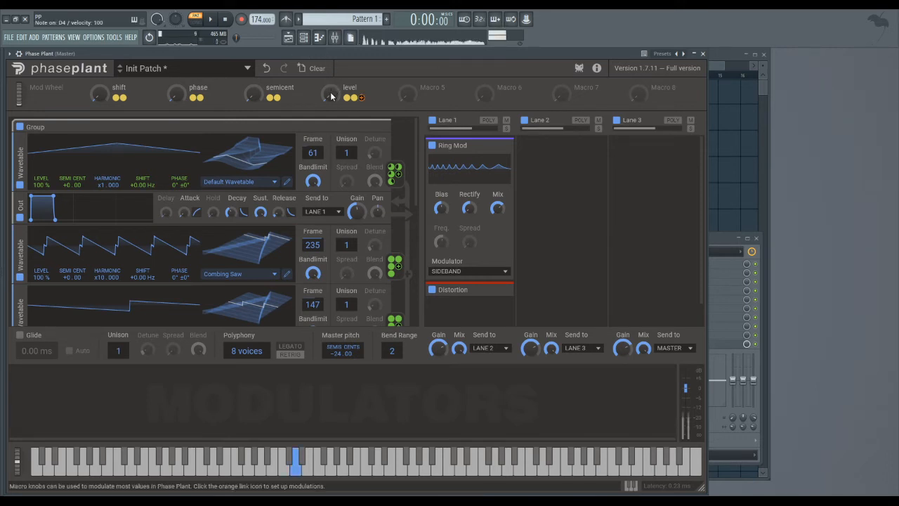
mouse_move(332, 93)
left_mouse_down()
mouse_move(331, 21)
mouse_move(332, 94)
left_mouse_up()
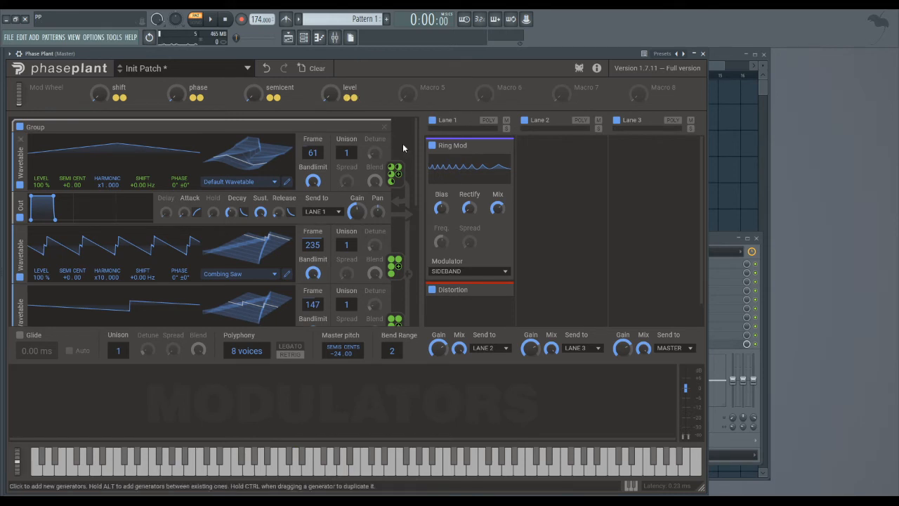
Add a Sampler generator below the second group and load the Guitar Nylon (A2) sample into it.
left_click_drag(417, 140, 434, 131)
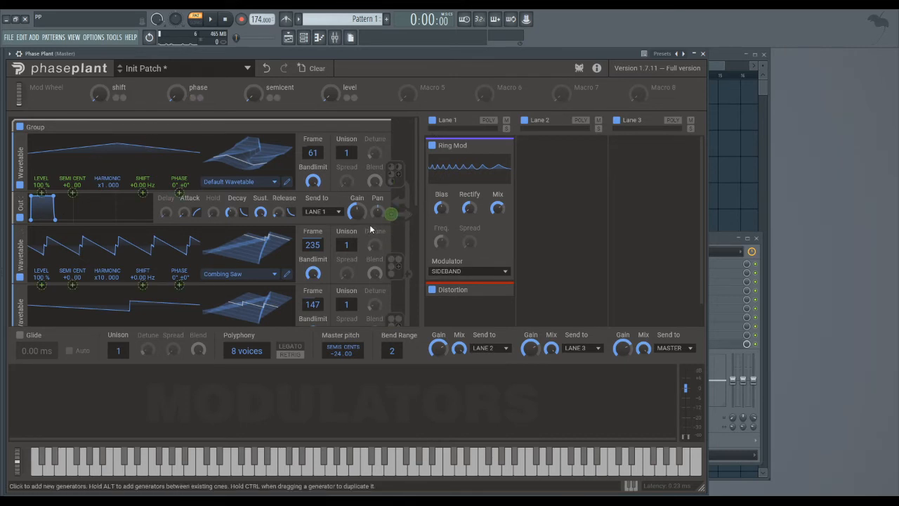
scroll(319, 284, "down", 5)
left_click(313, 296)
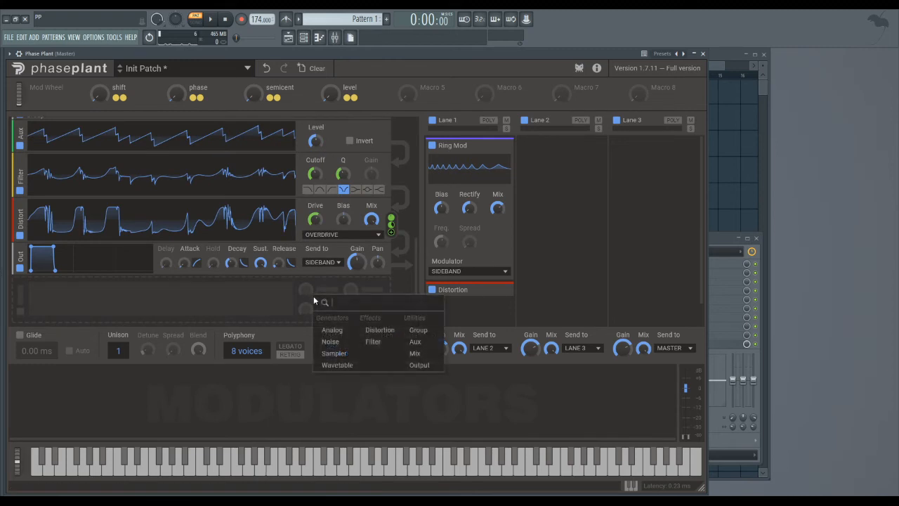
left_click(330, 352)
scroll(215, 315, "down", 1)
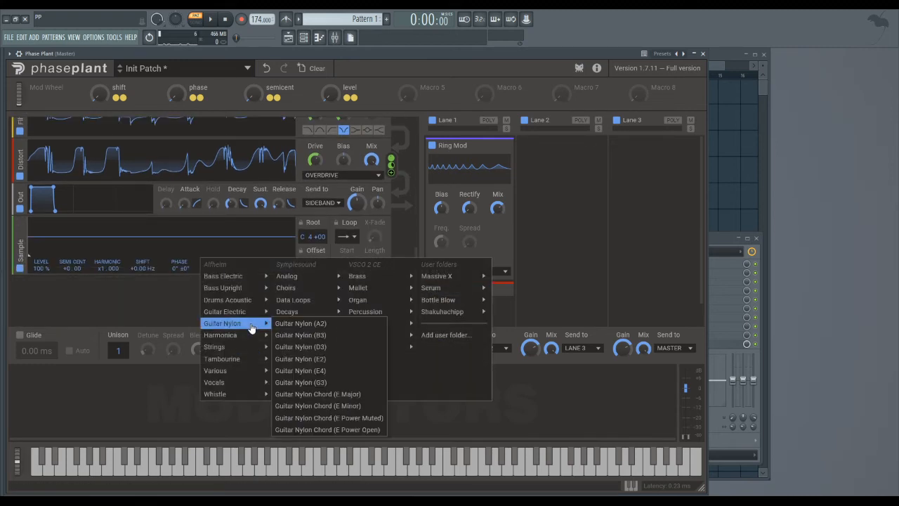
left_click(296, 321)
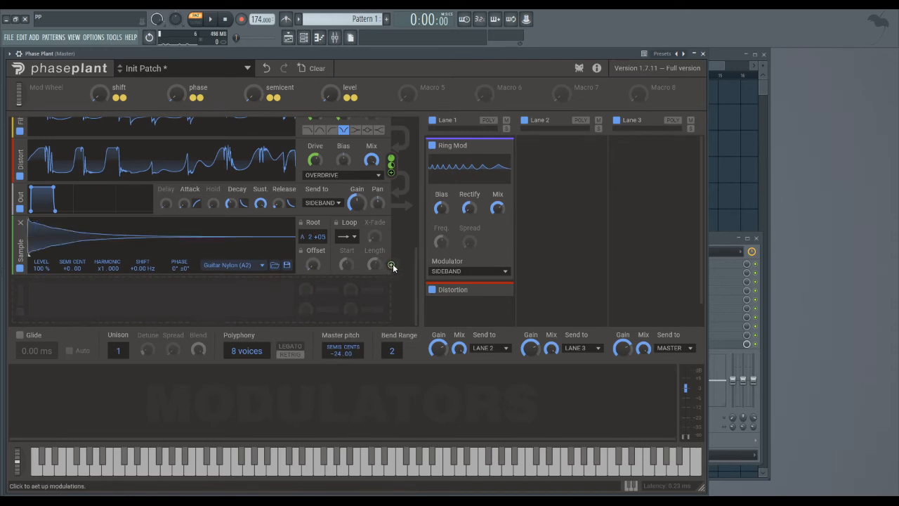
Route the Sampler as a modulation source to the Distortion's Drive in the second group.
left_click(391, 265)
scroll(281, 278, "up", 1)
left_click(316, 256)
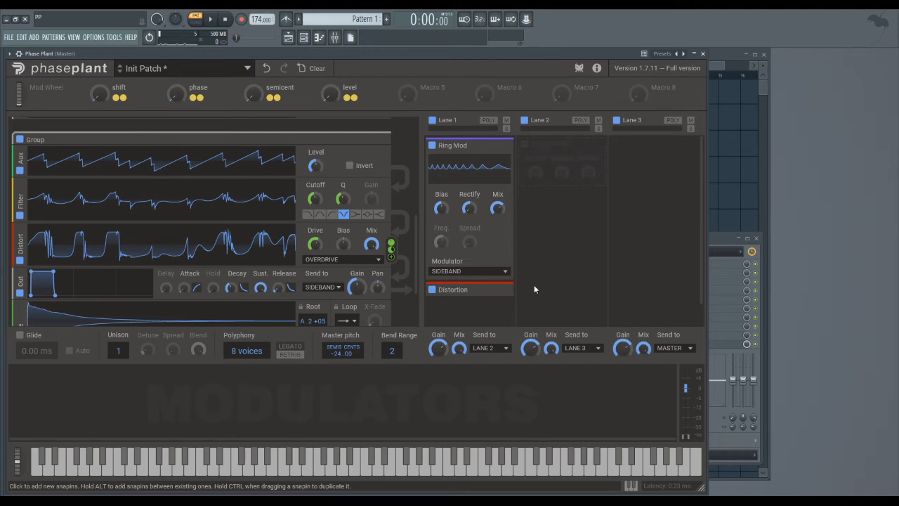
Add a Noise generator below the Sampler.
scroll(415, 267, "down", 1)
left_click(312, 309)
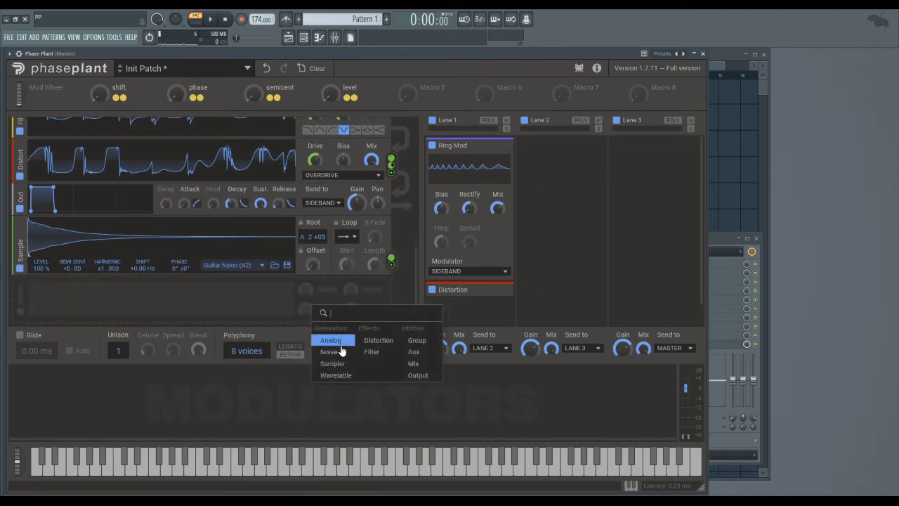
left_click(339, 351)
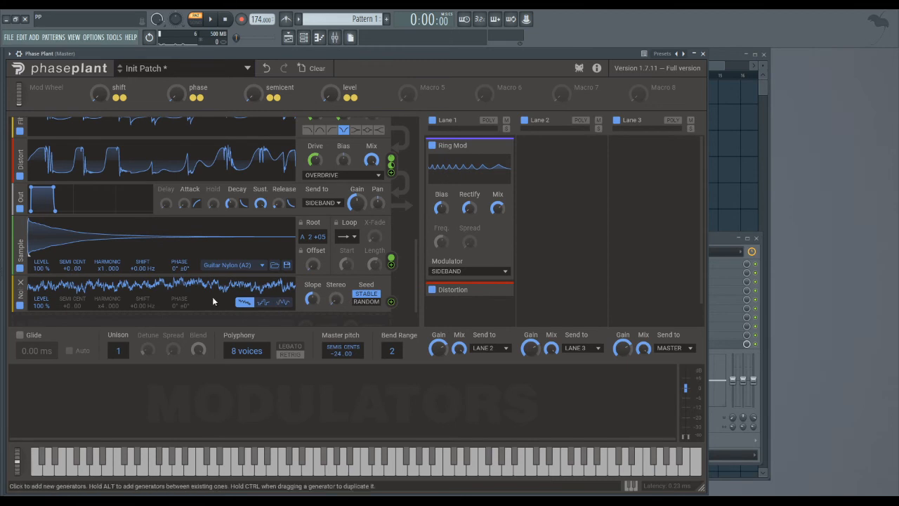
left_click(20, 286)
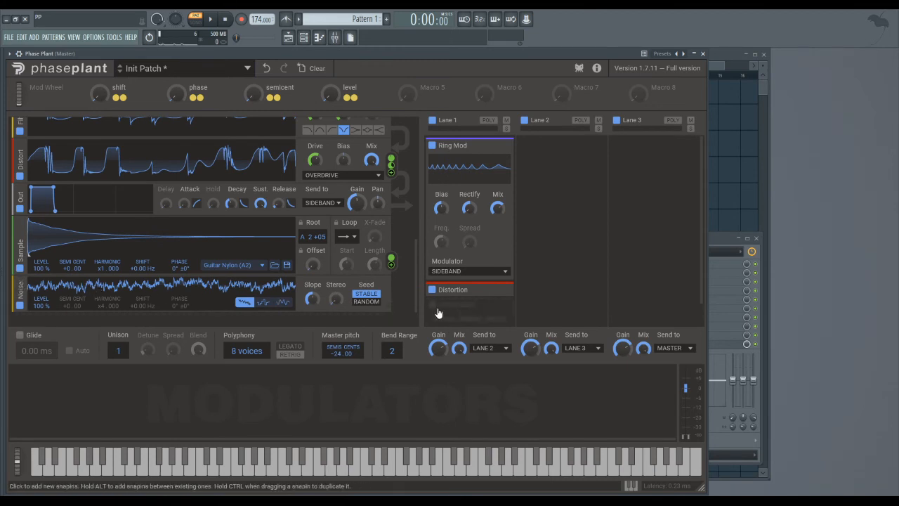
Route the Noise generator to the x10 harmonic Combing Saw wavetable's Level at 100% and audition it while nudging the level macro.
scroll(391, 300, "up", 2)
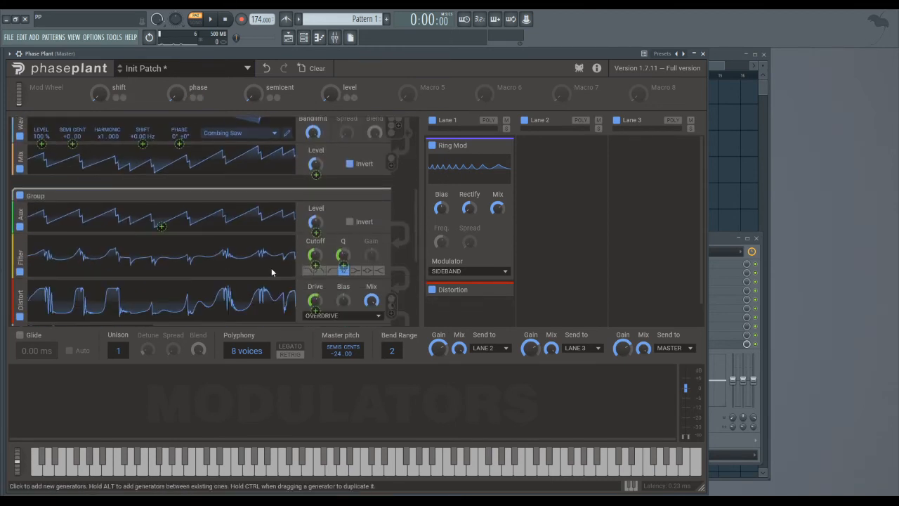
scroll(271, 268, "up", 4)
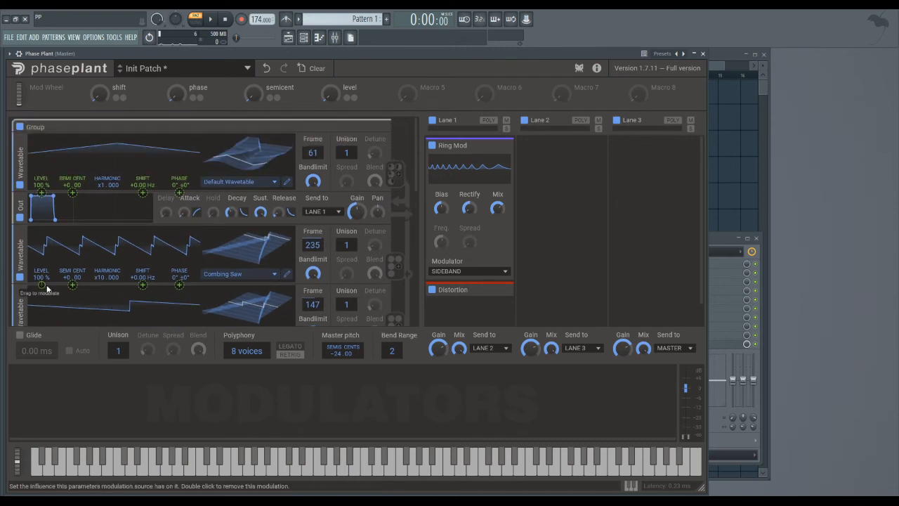
left_click_drag(43, 285, 44, 215)
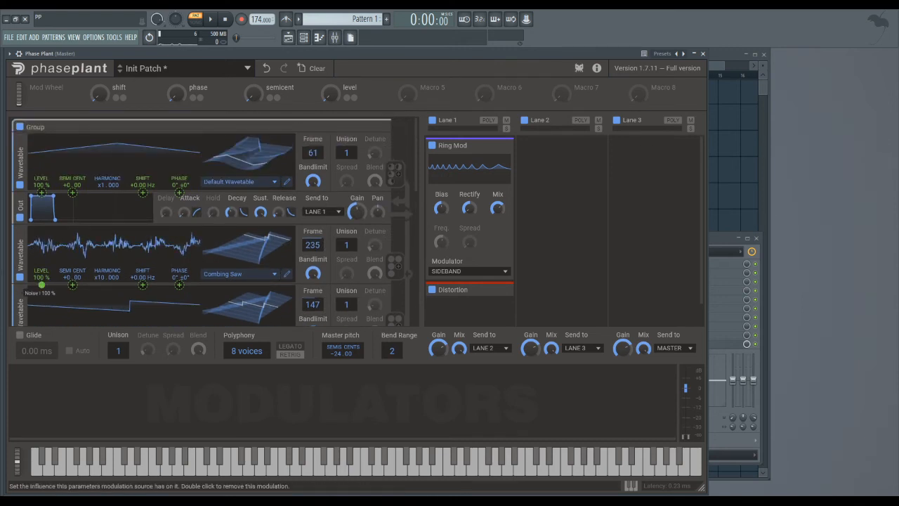
left_click(567, 212)
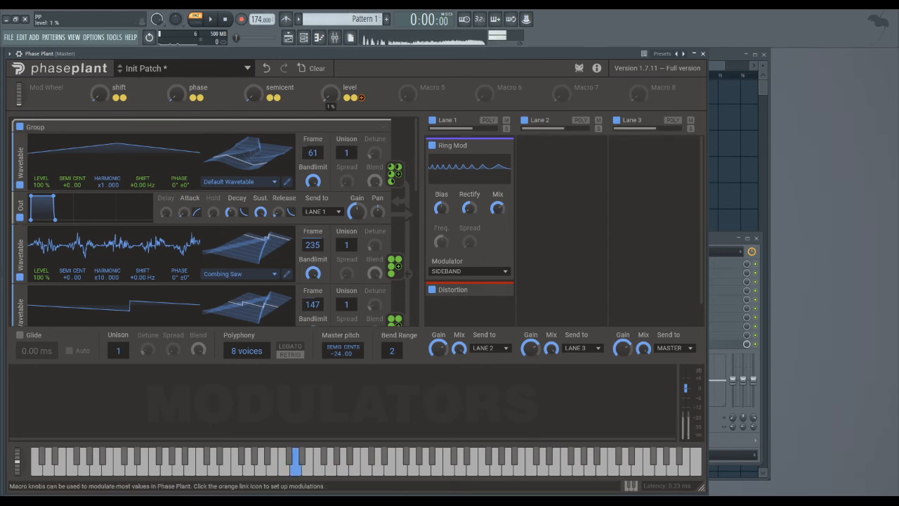
mouse_move(330, 94)
left_mouse_down()
mouse_move(331, 38)
mouse_move(331, 95)
left_mouse_up()
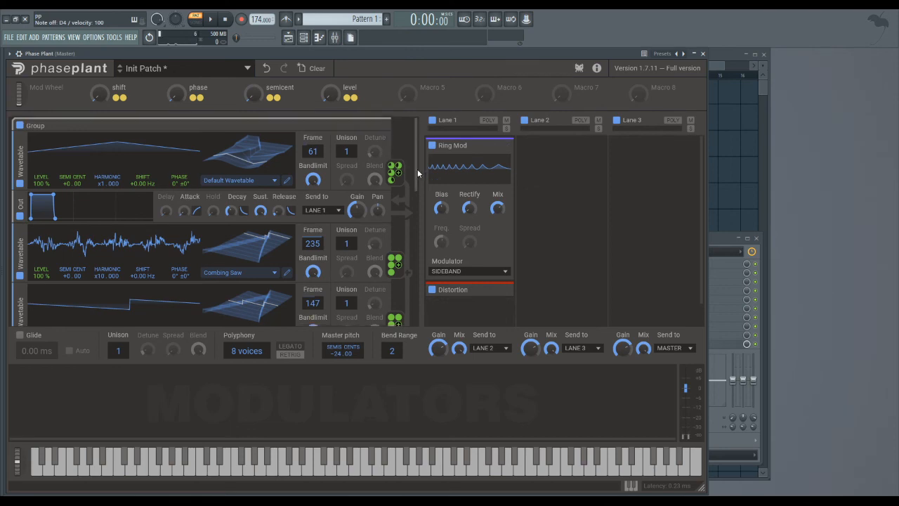
Remove the Noise and Sampler generators below the second group.
left_click_drag(417, 169, 420, 309)
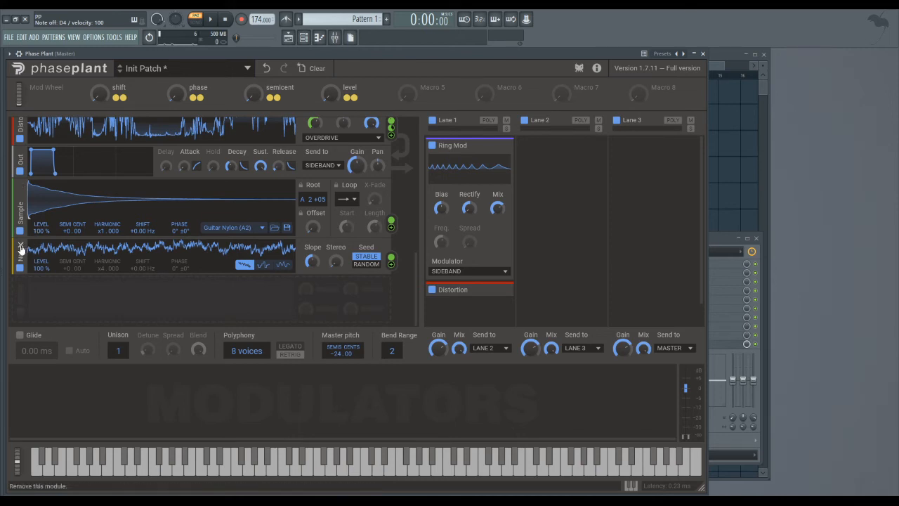
scroll(28, 239, "up", 3)
left_click(69, 287)
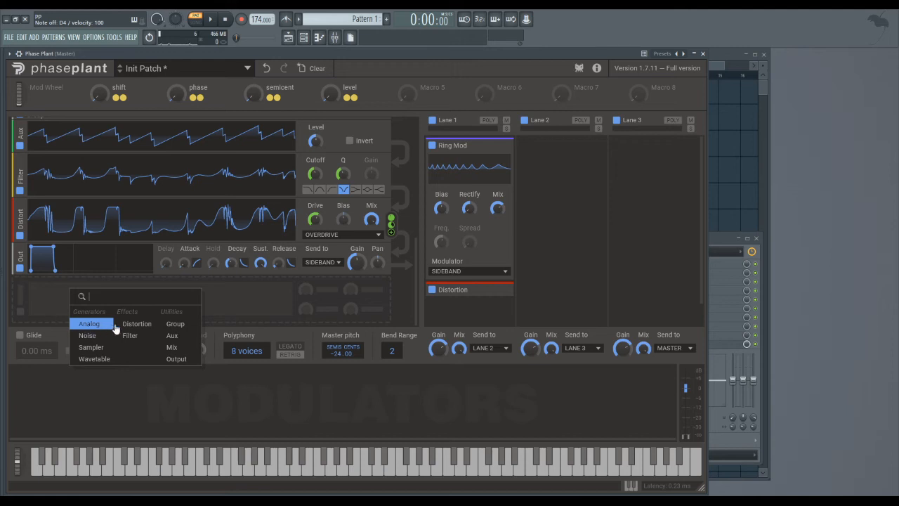
left_click(241, 313)
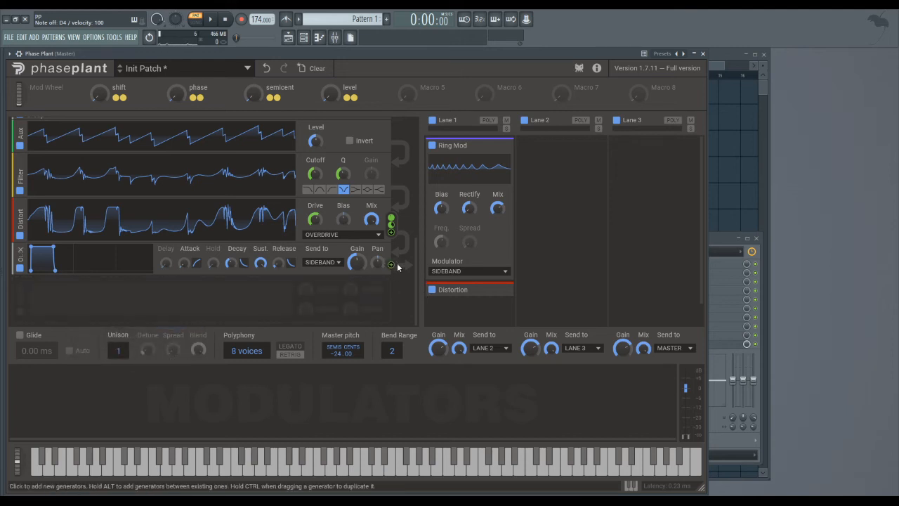
Examine which generator parameters the second group's Output module can modulate.
left_click(392, 266)
scroll(245, 284, "up", 5)
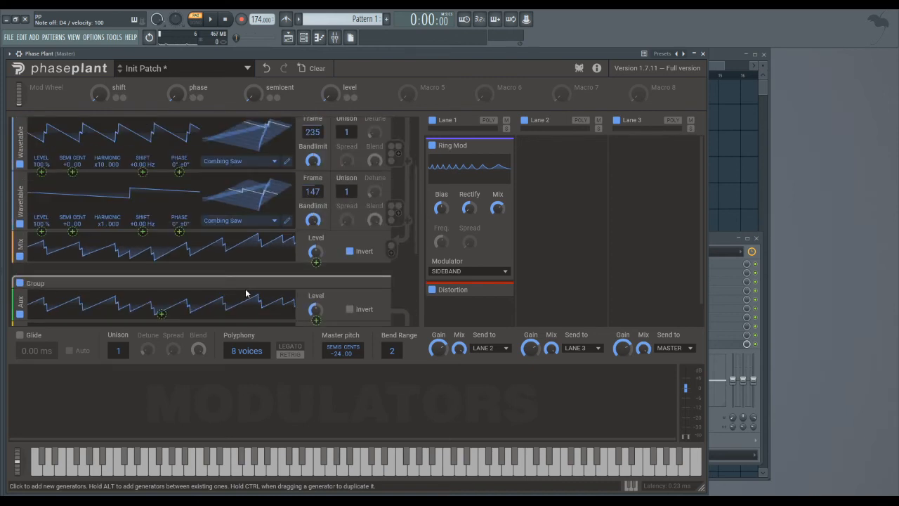
scroll(196, 279, "down", 2)
left_click(251, 274)
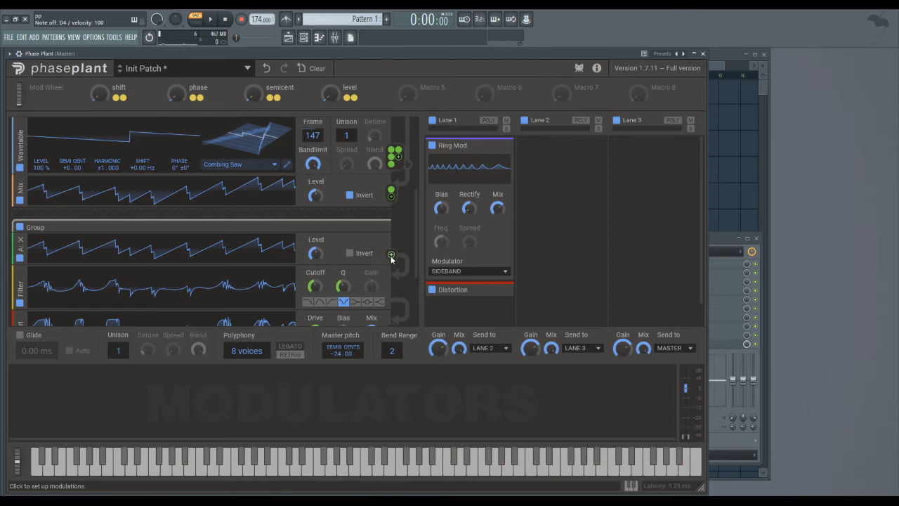
scroll(416, 251, "down", 3)
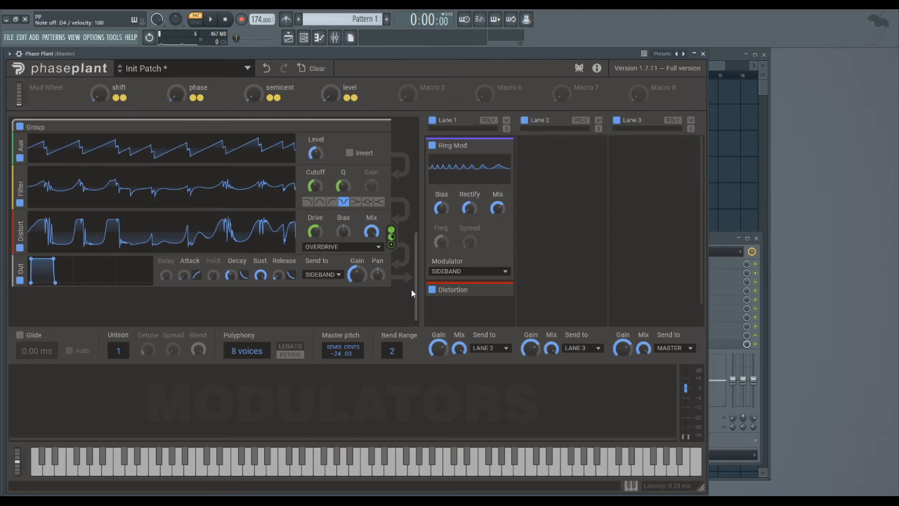
left_click_drag(412, 289, 411, 288)
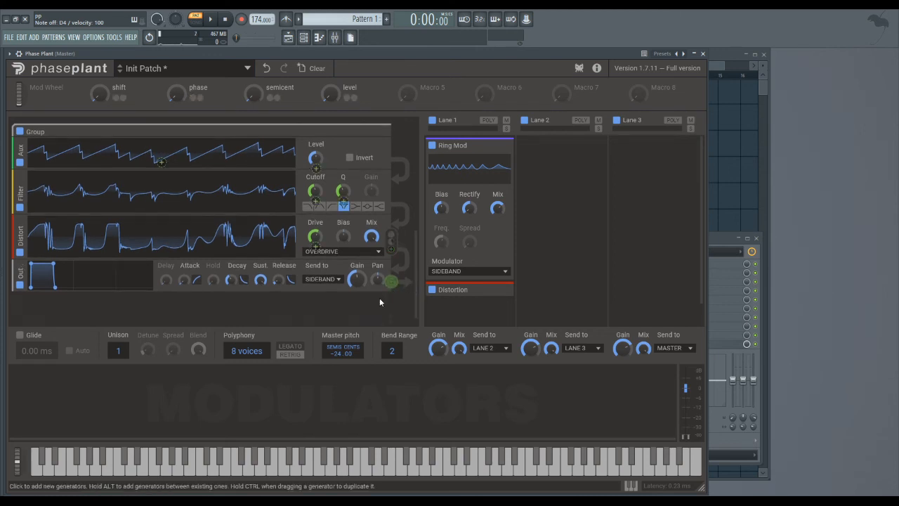
Try lowering the Sustain of the first group's Output envelope, and reset it to 100%.
left_click_drag(415, 290, 419, 130)
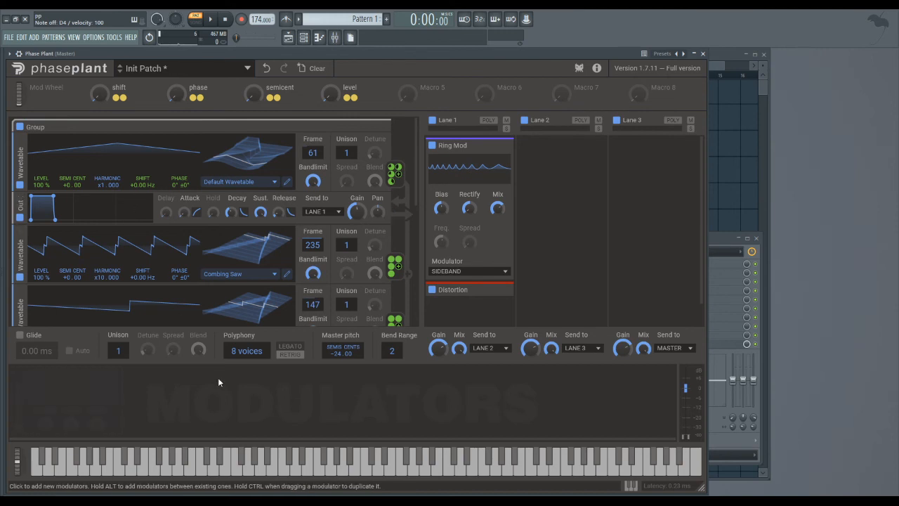
left_click_drag(261, 212, 260, 255)
double_click(264, 216)
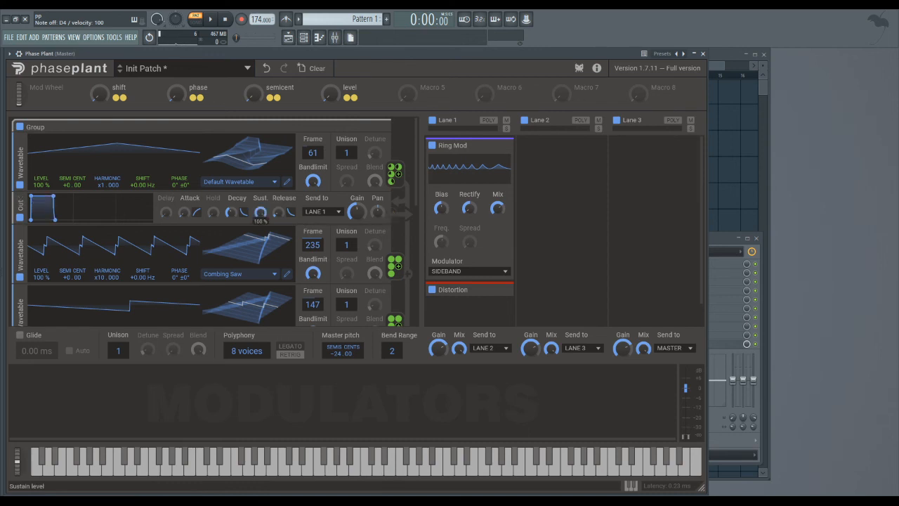
Lower the Sustain of the second group's SIDEBAND Output envelope to its minimum.
left_click_drag(413, 172, 392, 296)
left_click_drag(261, 263, 261, 318)
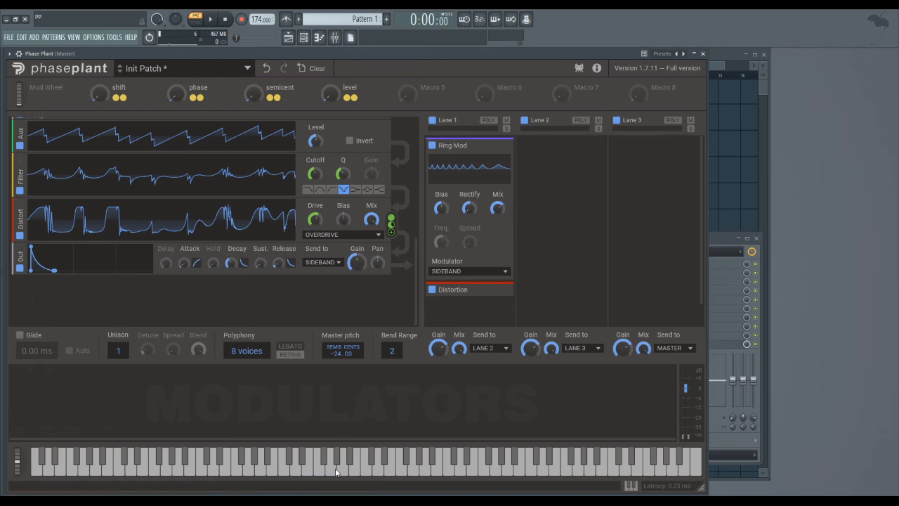
Play a low note and repeated higher notes to hear the effect of the decaying sideband envelope.
left_click(244, 475)
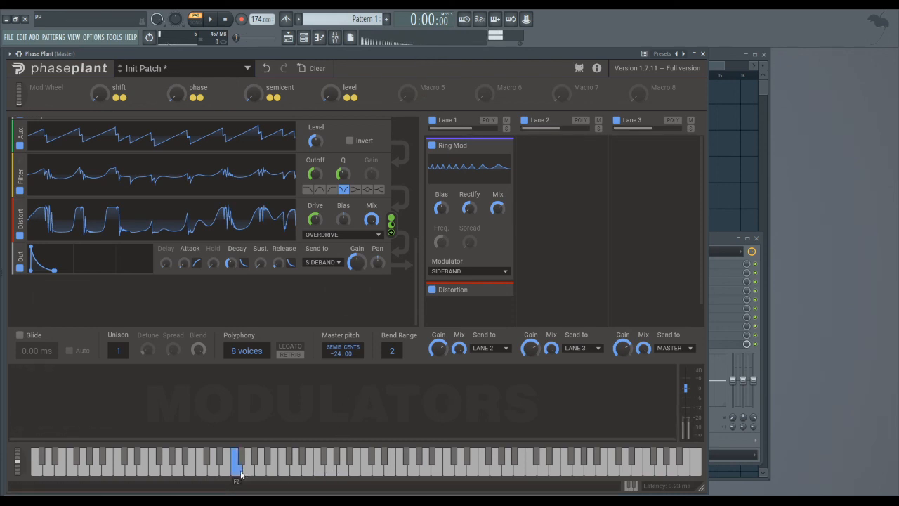
left_click(320, 476)
left_click(321, 476)
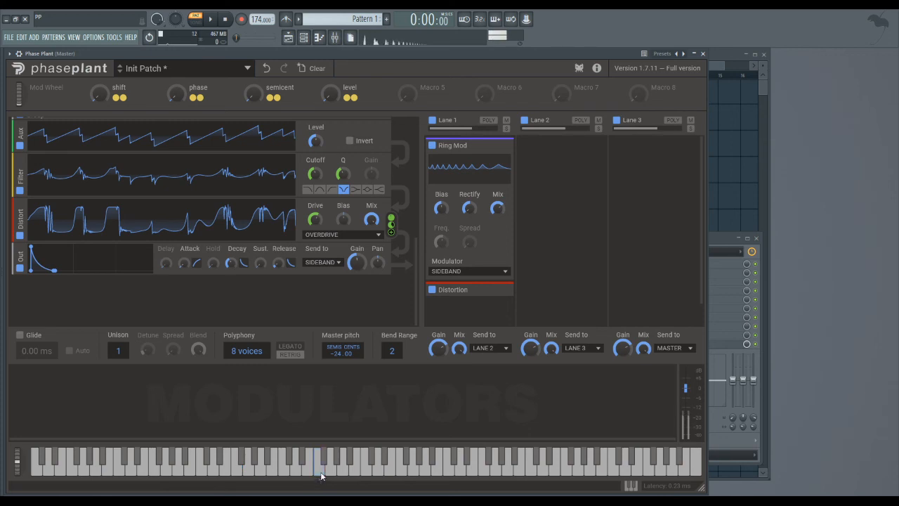
left_click(320, 476)
left_click(320, 476)
left_click(320, 476)
left_click(321, 475)
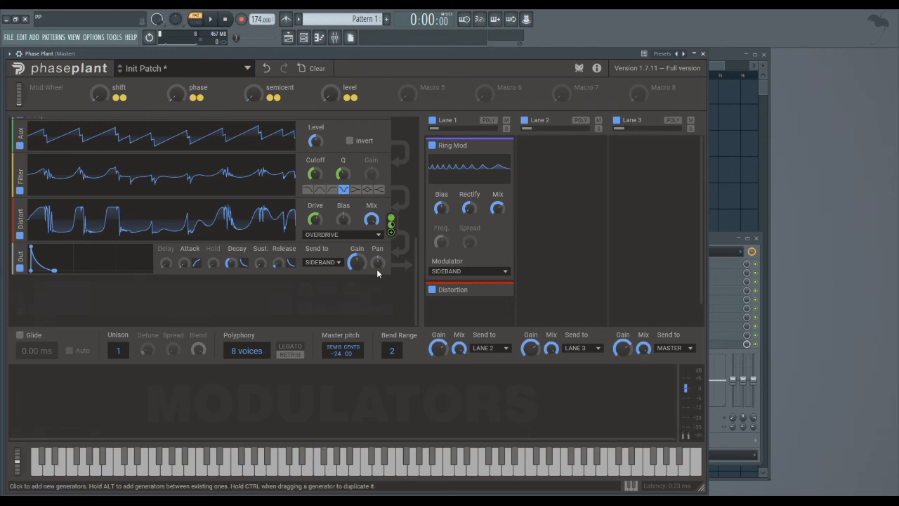
left_click_drag(413, 260, 412, 123)
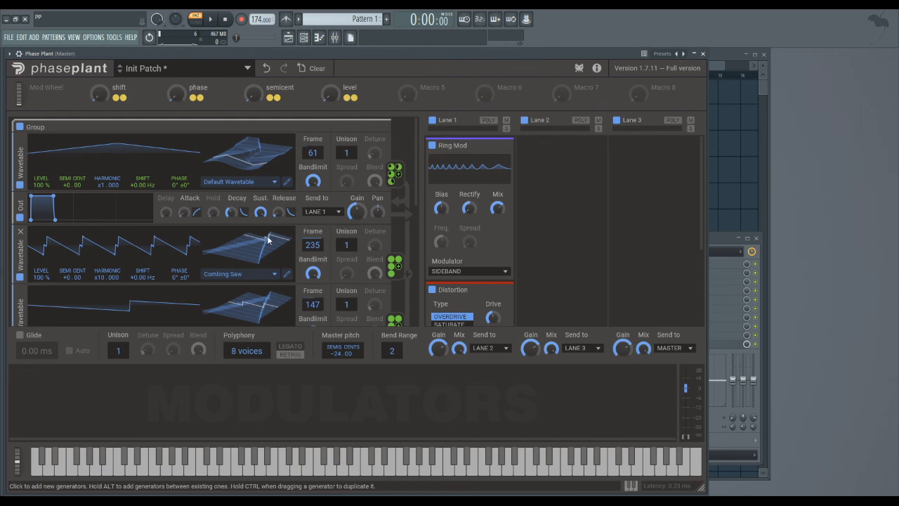
scroll(406, 245, "down", 5)
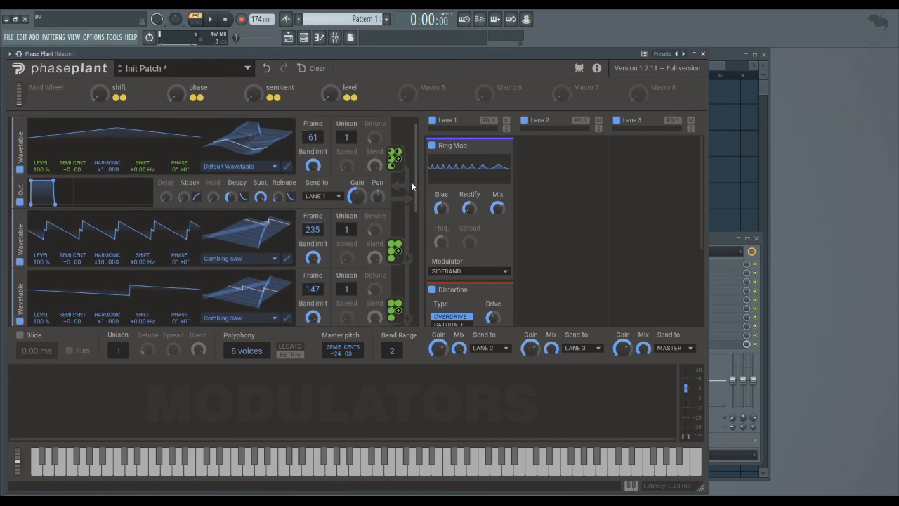
scroll(406, 246, "down", 3)
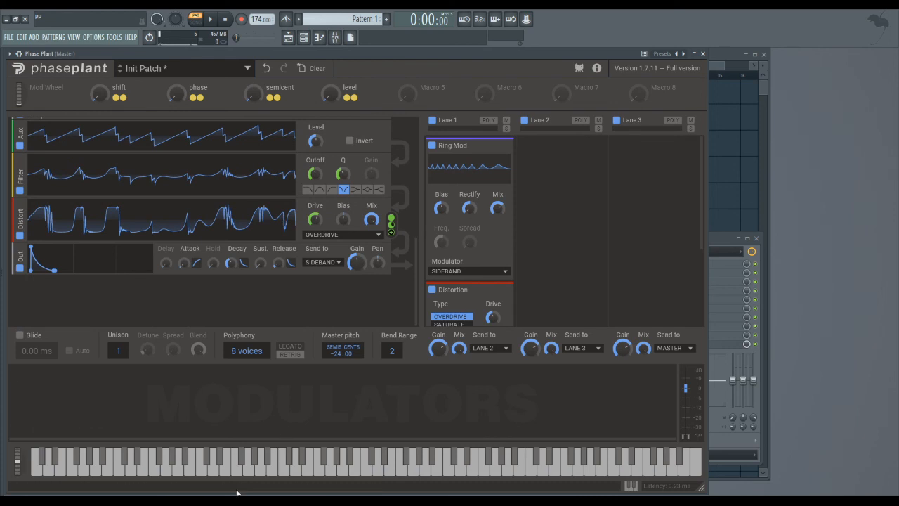